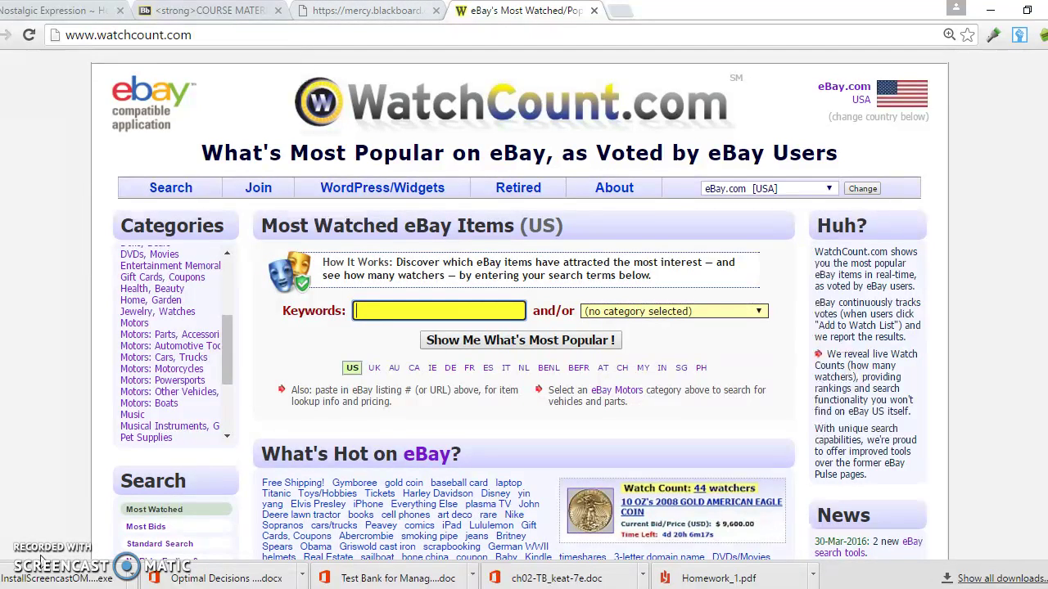
Search WatchCount for the keyword 'Batman' to list its most-watched eBay items
type("Batm")
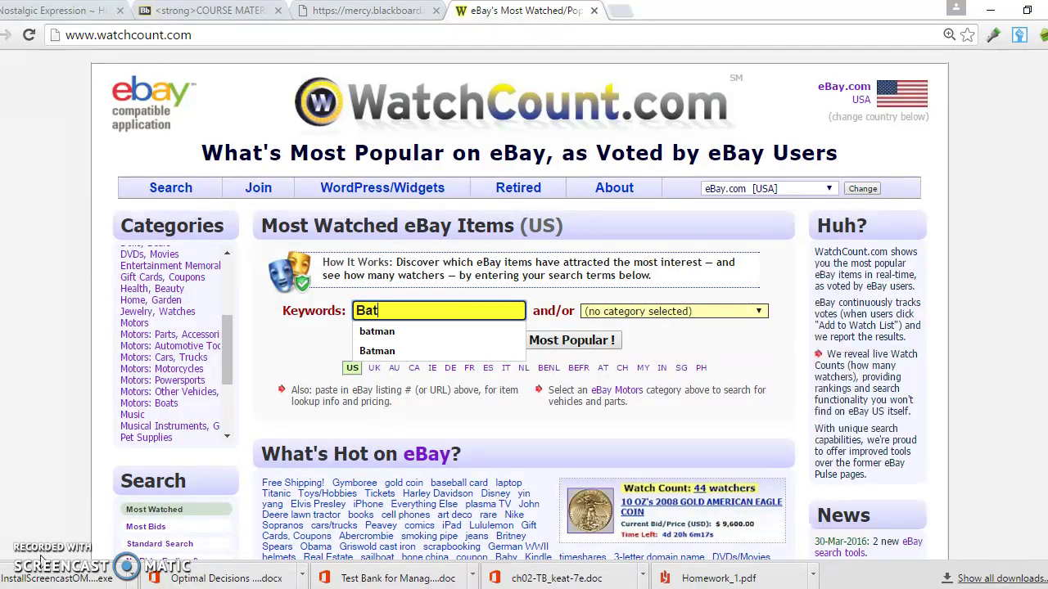
type("an")
key("Return")
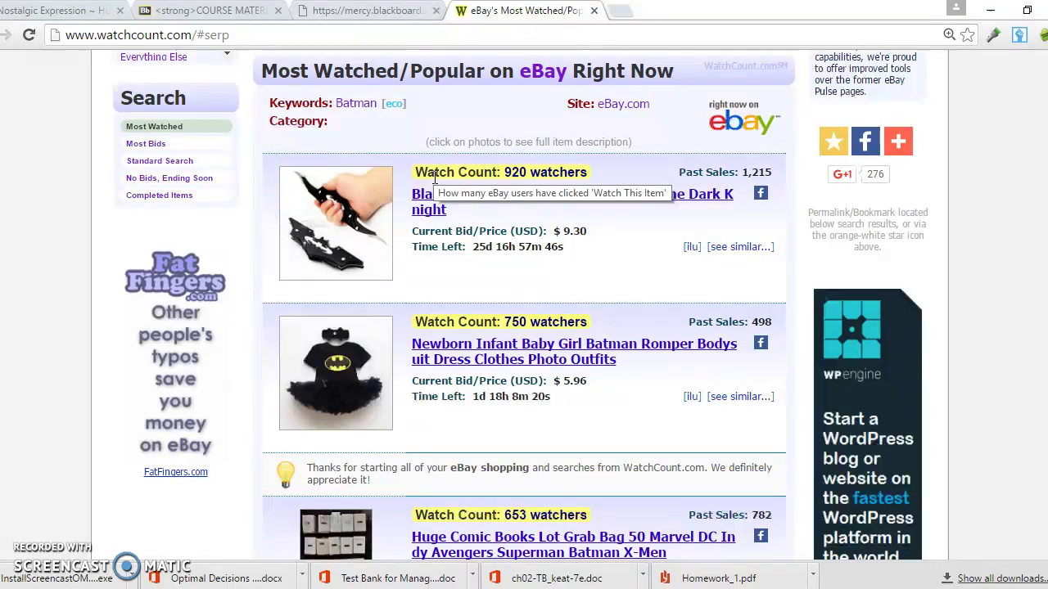
Scroll the Batman results down to the Killing Joke listing with 350 watchers
scroll(524, 327, "down", 3)
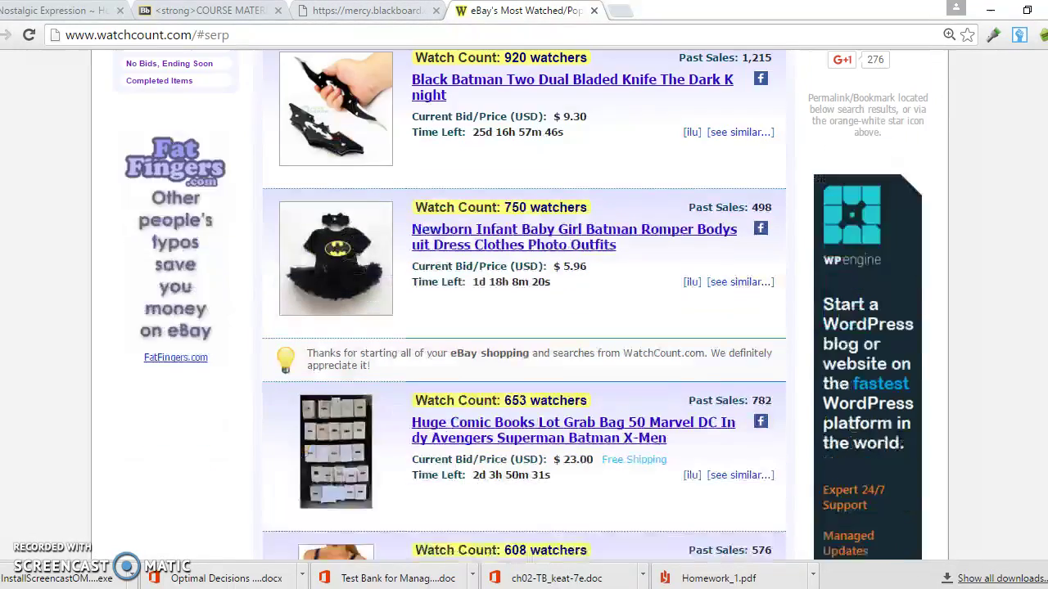
scroll(524, 328, "down", 3)
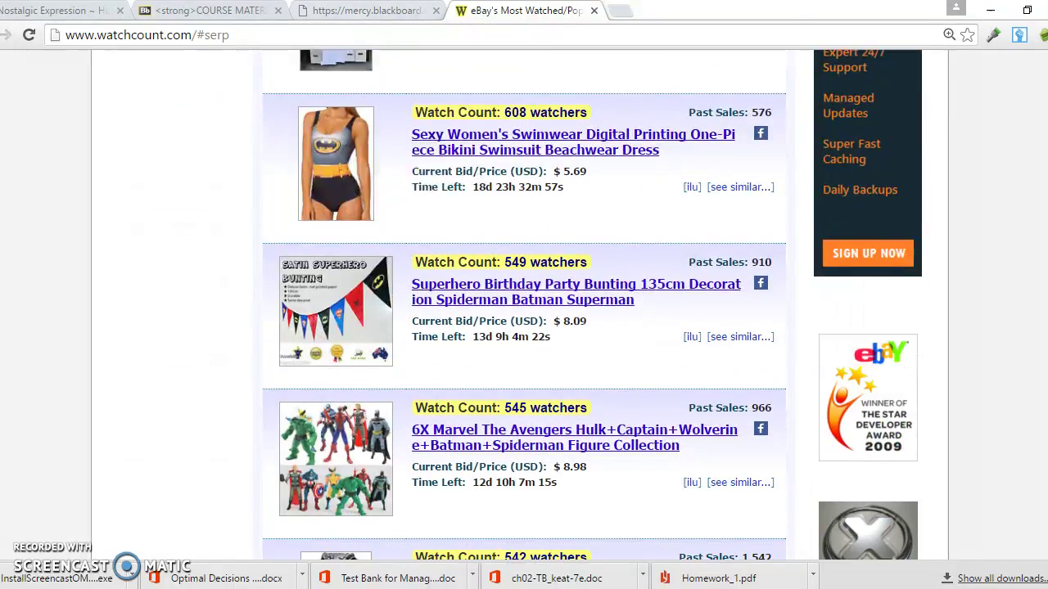
scroll(524, 327, "down", 8)
scroll(524, 328, "down", 12)
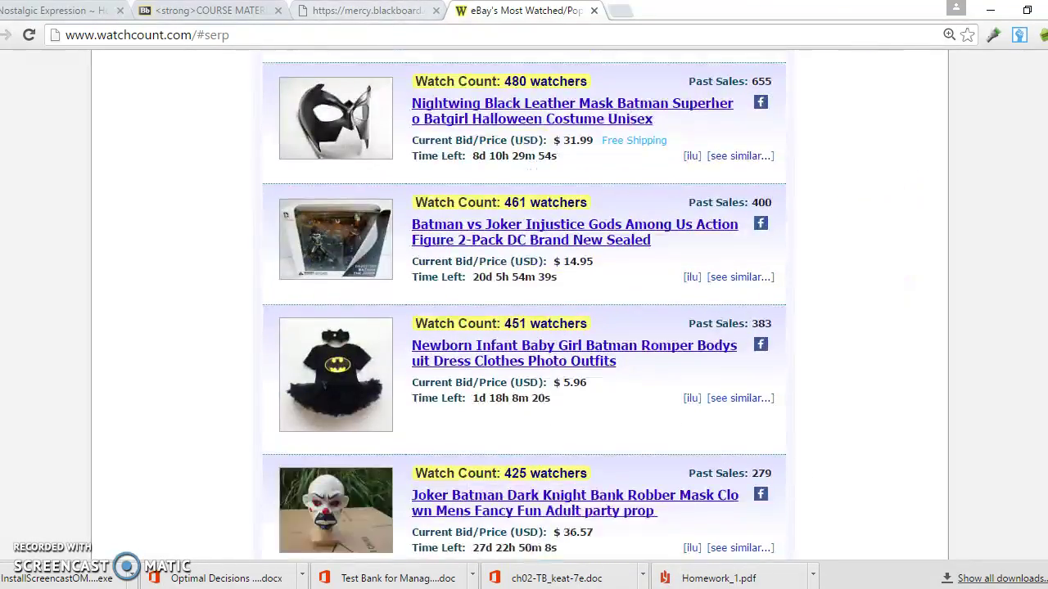
scroll(524, 327, "down", 5)
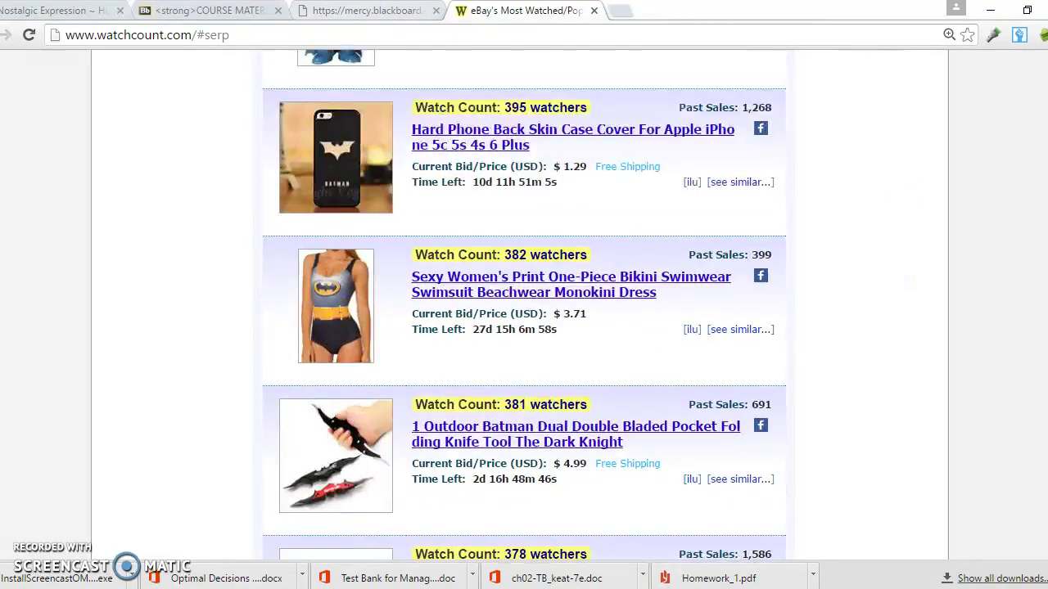
scroll(524, 327, "down", 5)
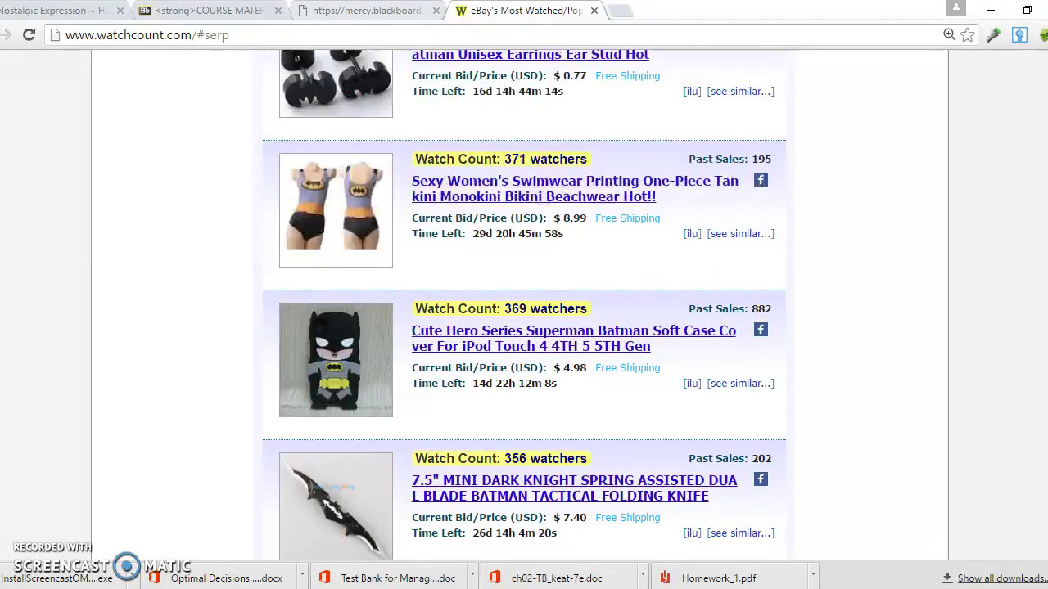
scroll(523, 327, "up", 2)
scroll(524, 328, "down", 1)
scroll(524, 327, "up", 1)
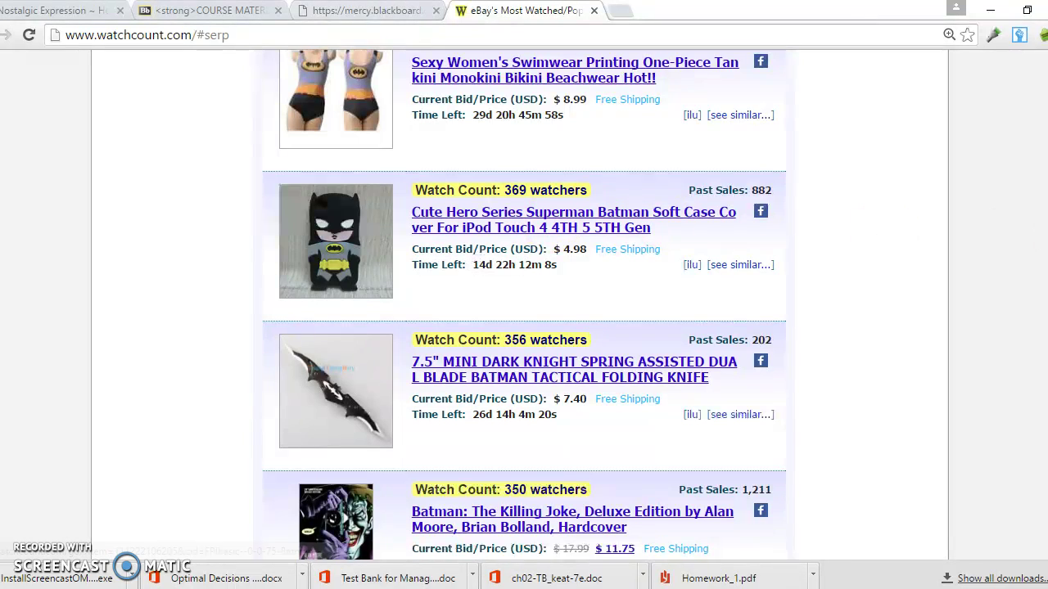
scroll(524, 304, "down", 2)
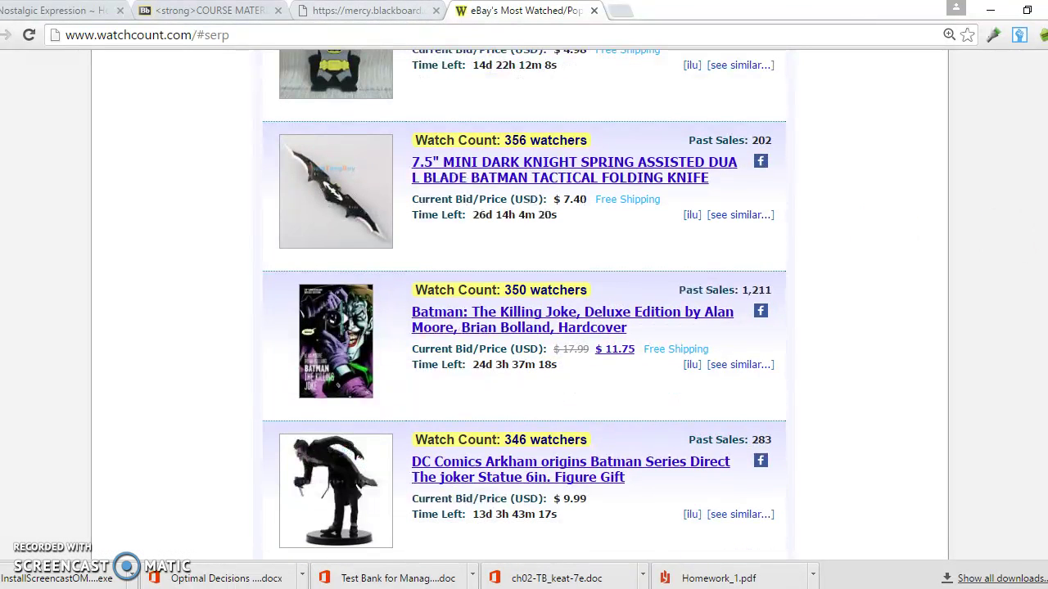
scroll(977, 246, "down", 3)
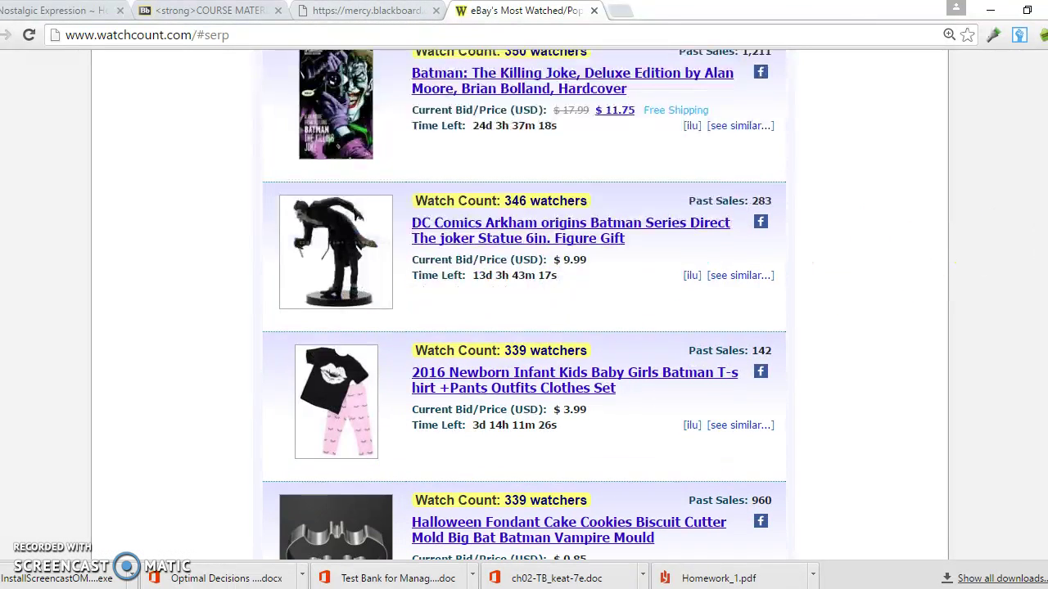
scroll(590, 296, "down", 2)
scroll(589, 296, "up", 3)
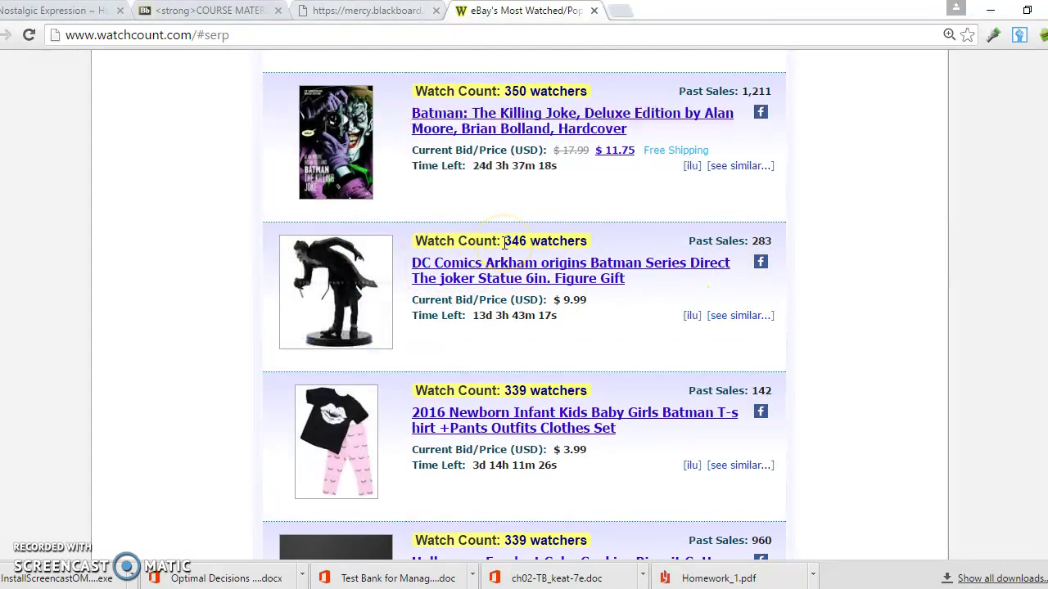
mouse_move(505, 242)
scroll(524, 305, "down", 9)
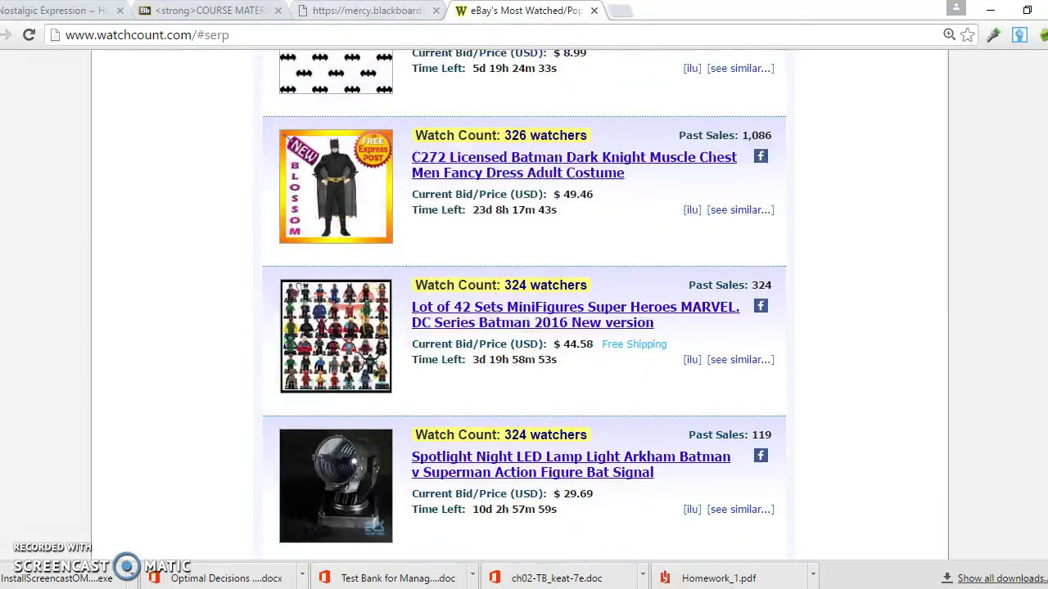
scroll(524, 306, "down", 12)
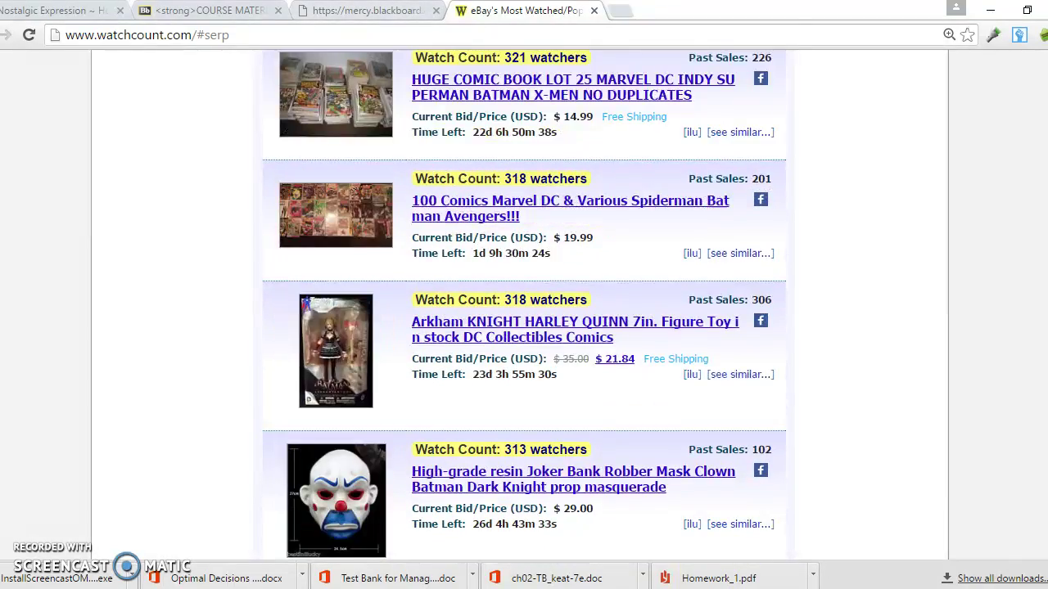
scroll(524, 305, "down", 10)
scroll(523, 305, "down", 2)
scroll(524, 306, "up", 3)
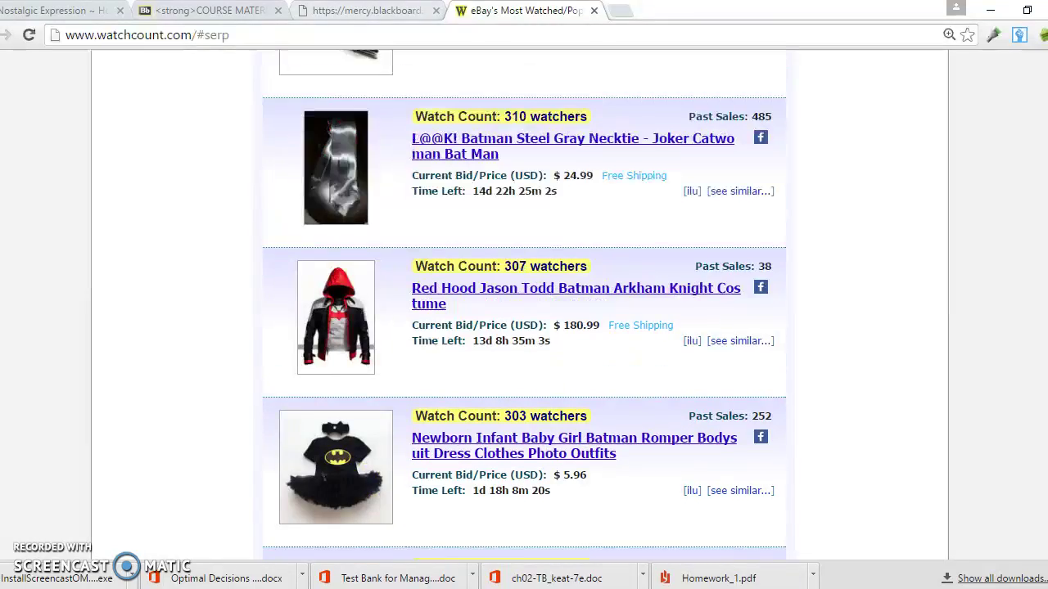
scroll(524, 306, "down", 15)
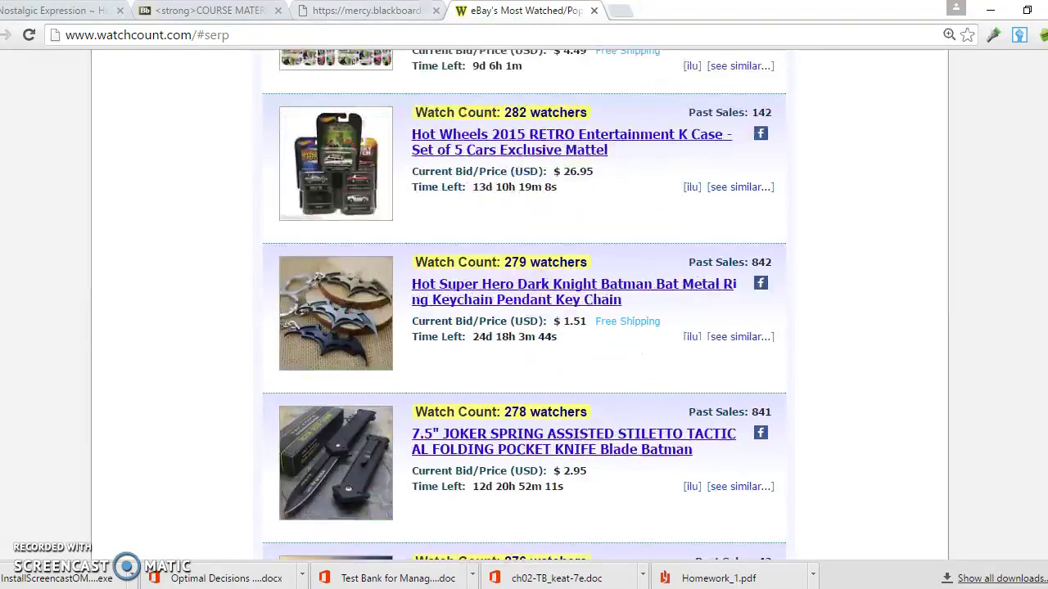
scroll(524, 305, "down", 11)
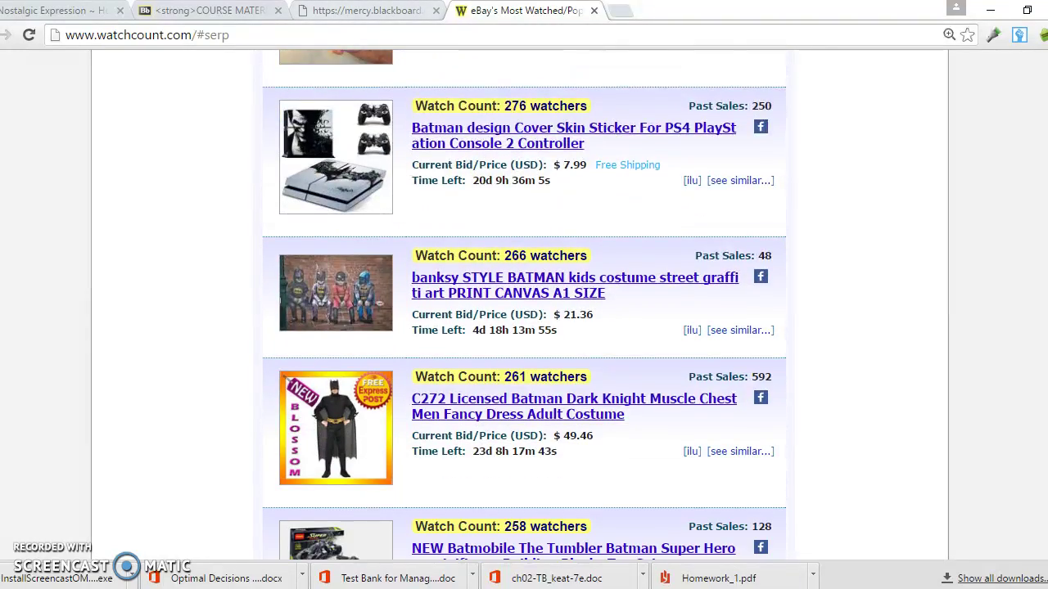
scroll(524, 306, "up", 4)
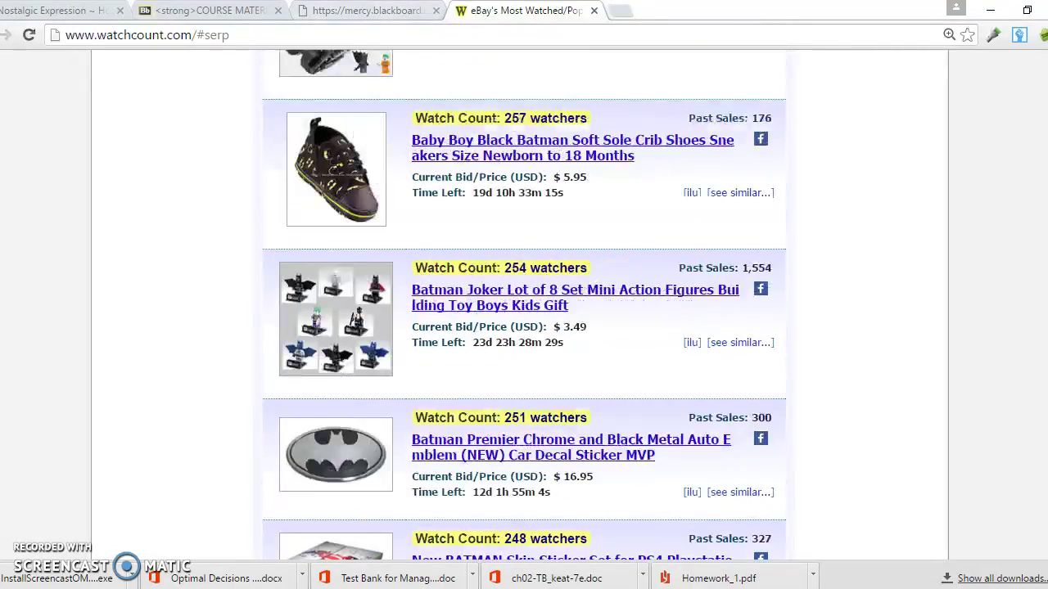
scroll(524, 305, "down", 4)
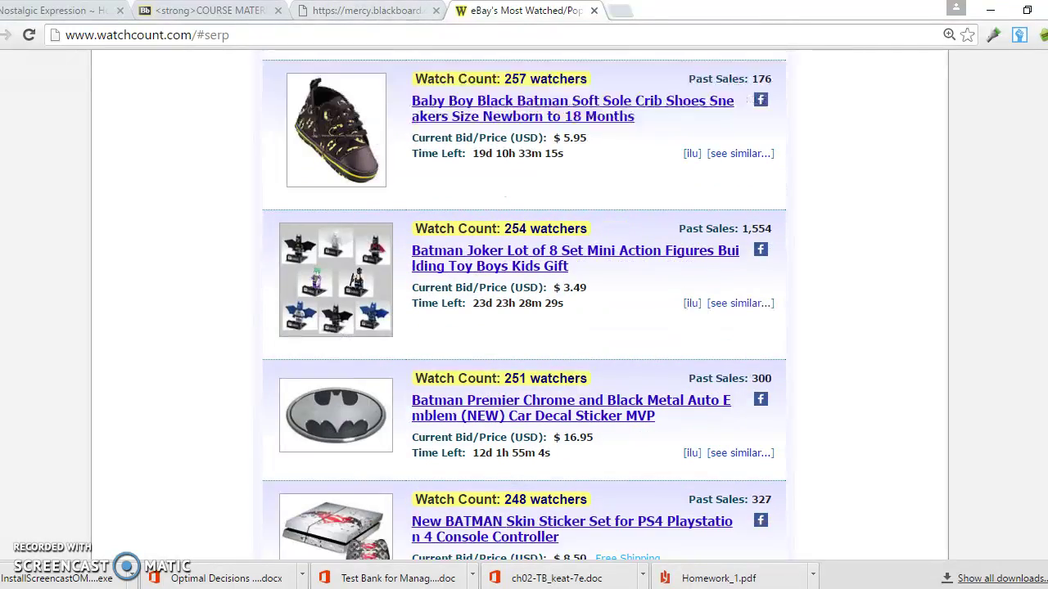
scroll(523, 305, "up", 3)
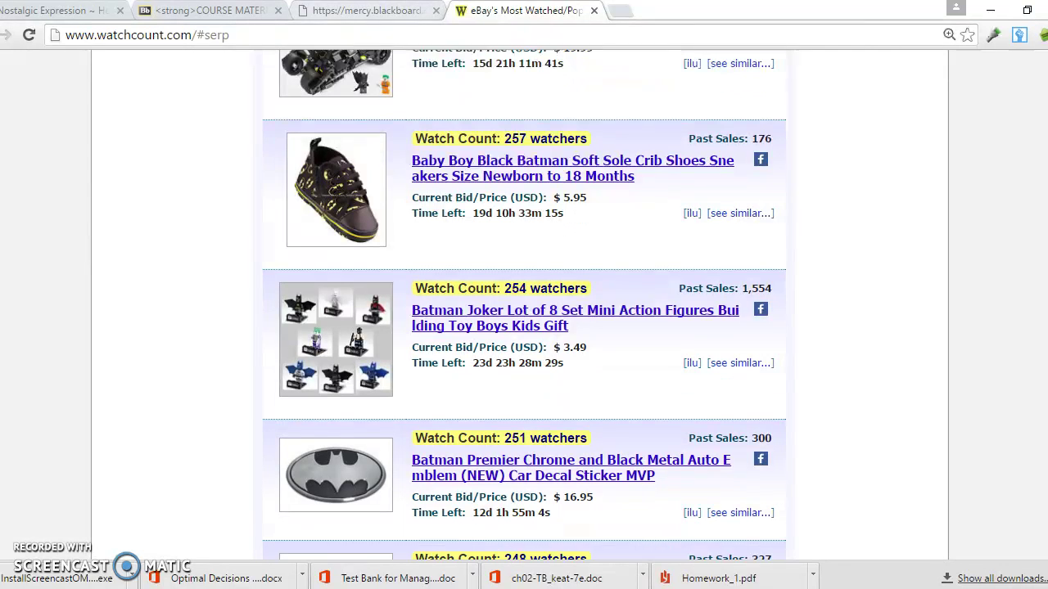
scroll(524, 306, "down", 1)
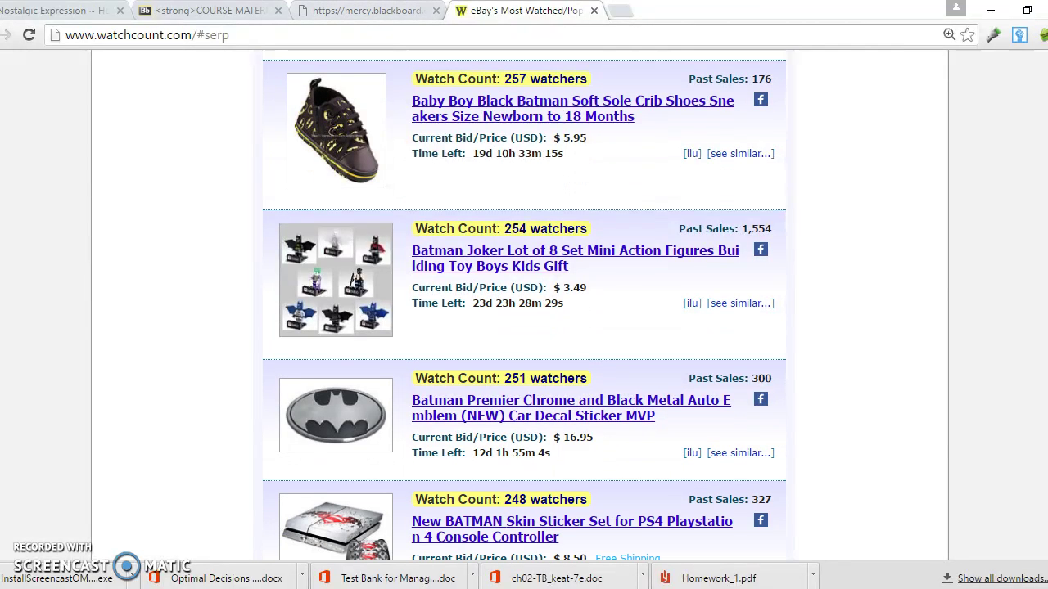
scroll(524, 305, "down", 8)
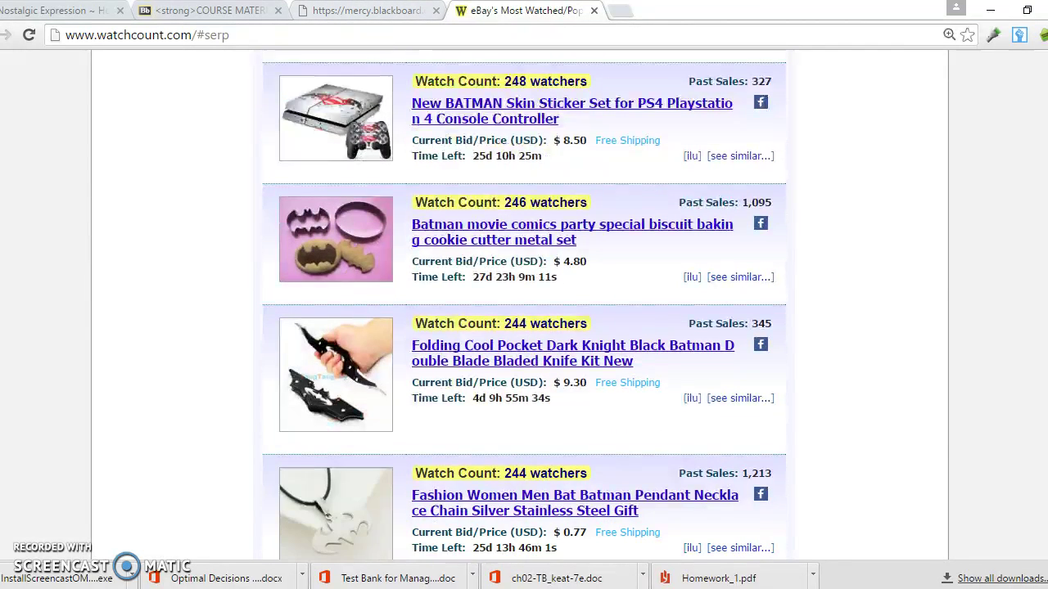
scroll(524, 305, "down", 8)
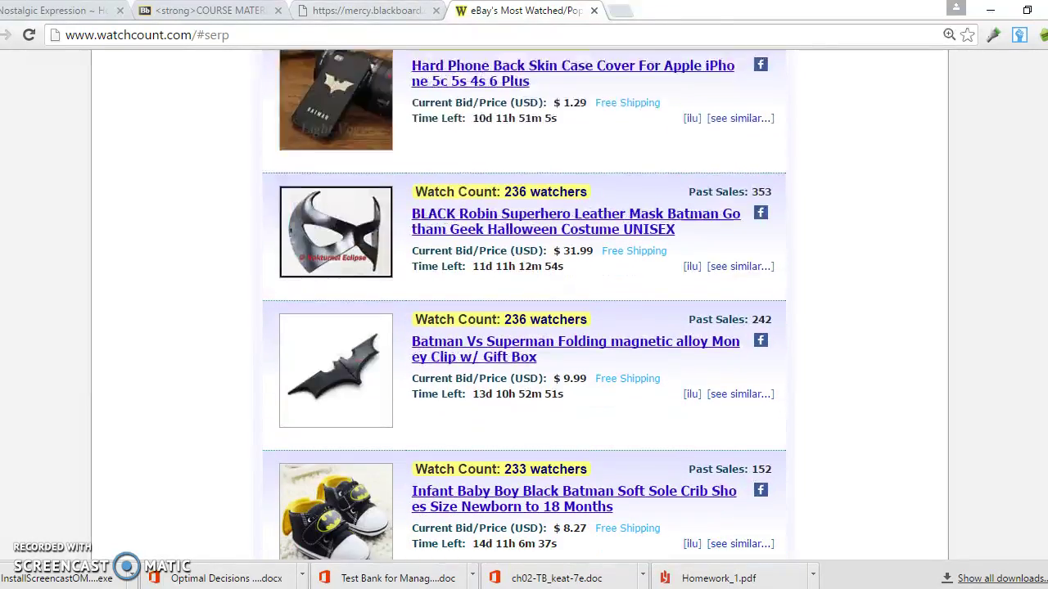
scroll(524, 305, "down", 8)
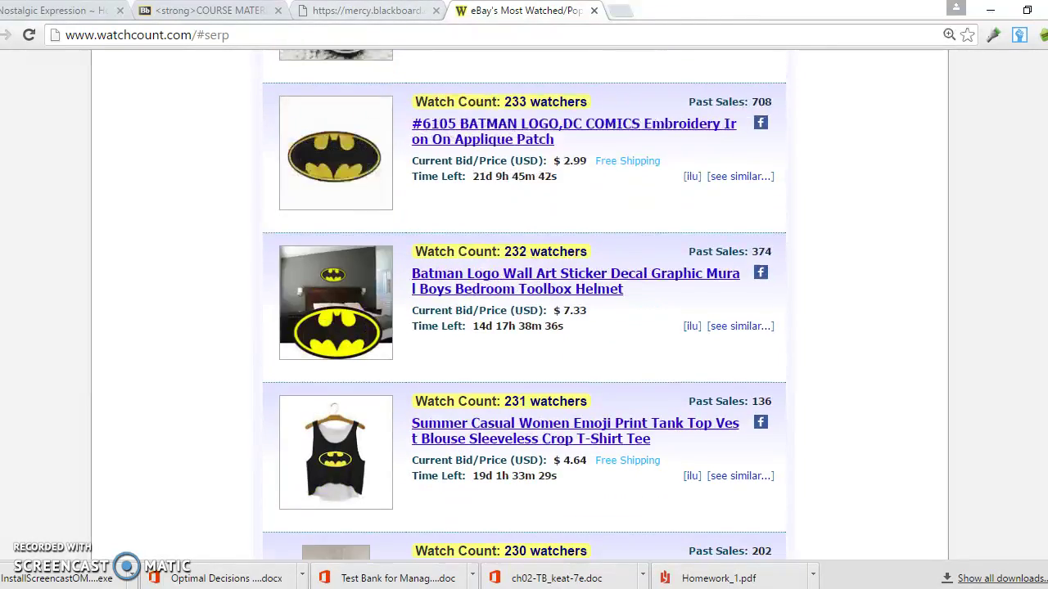
scroll(524, 305, "down", 8)
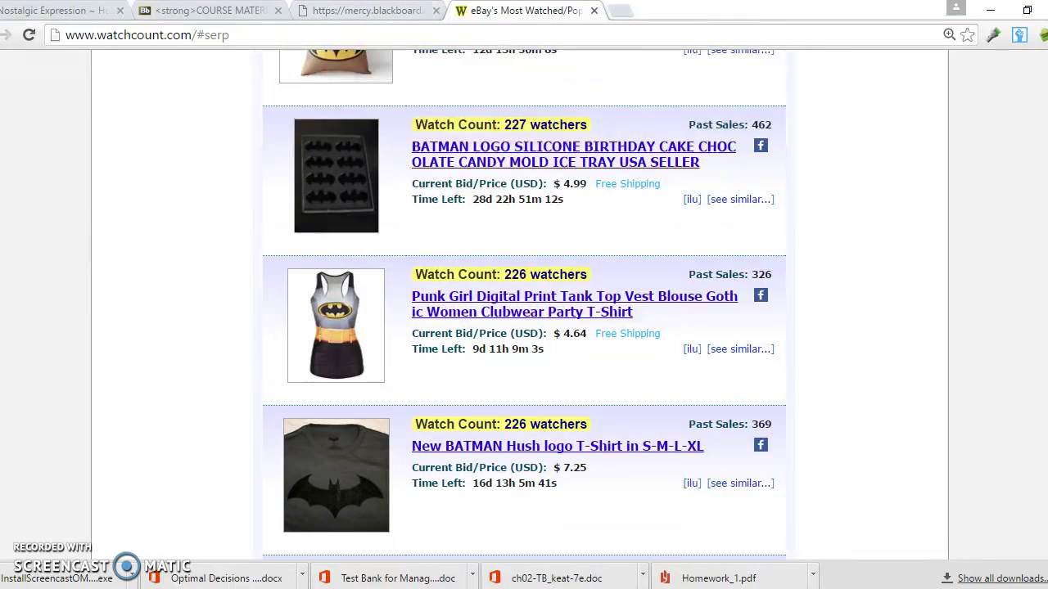
scroll(524, 306, "down", 4)
scroll(524, 305, "up", 4)
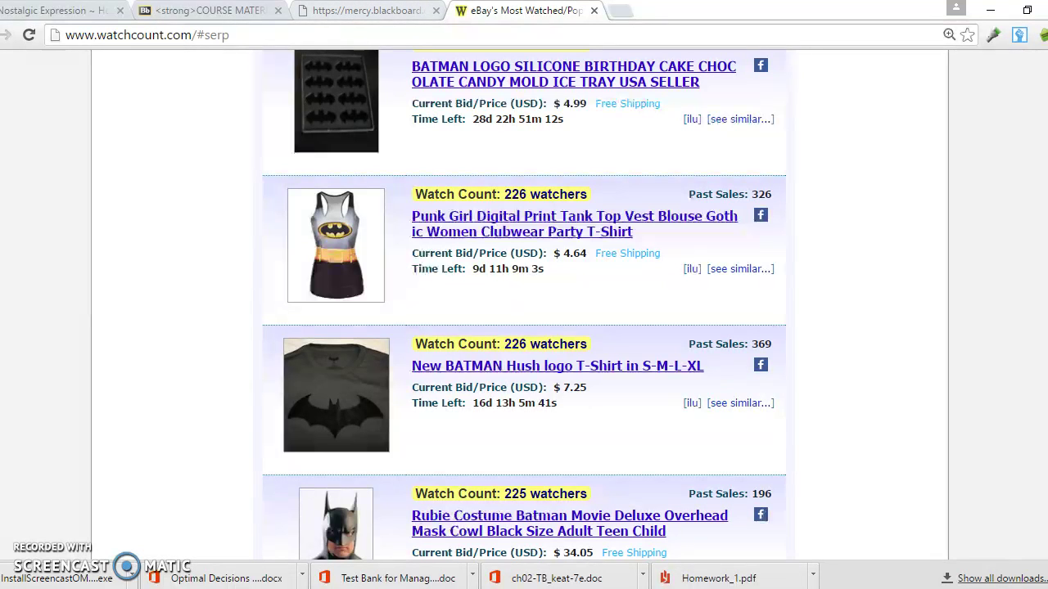
scroll(524, 304, "up", 1)
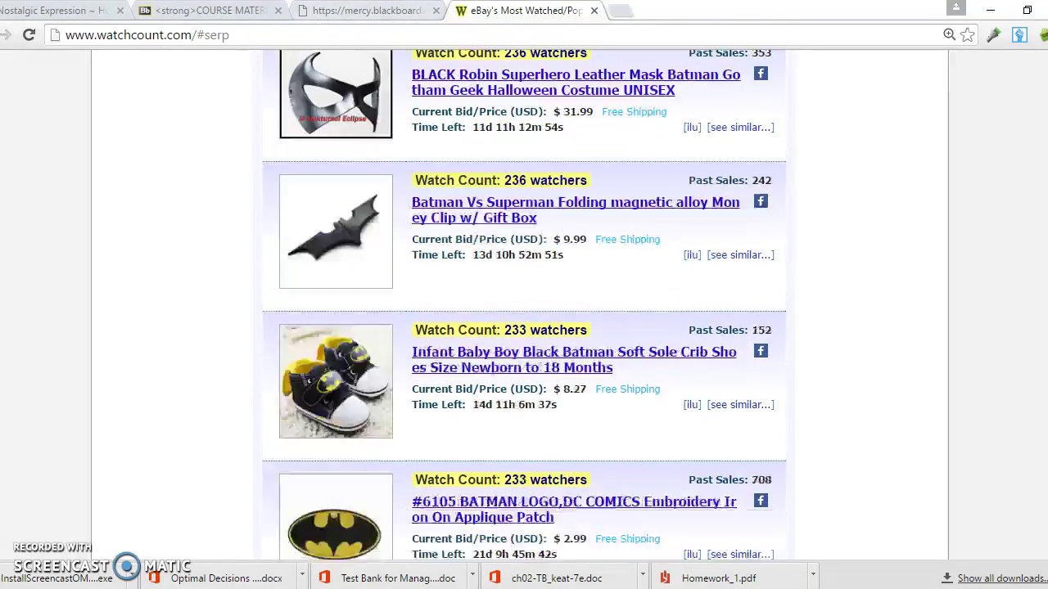
scroll(524, 303, "up", 10)
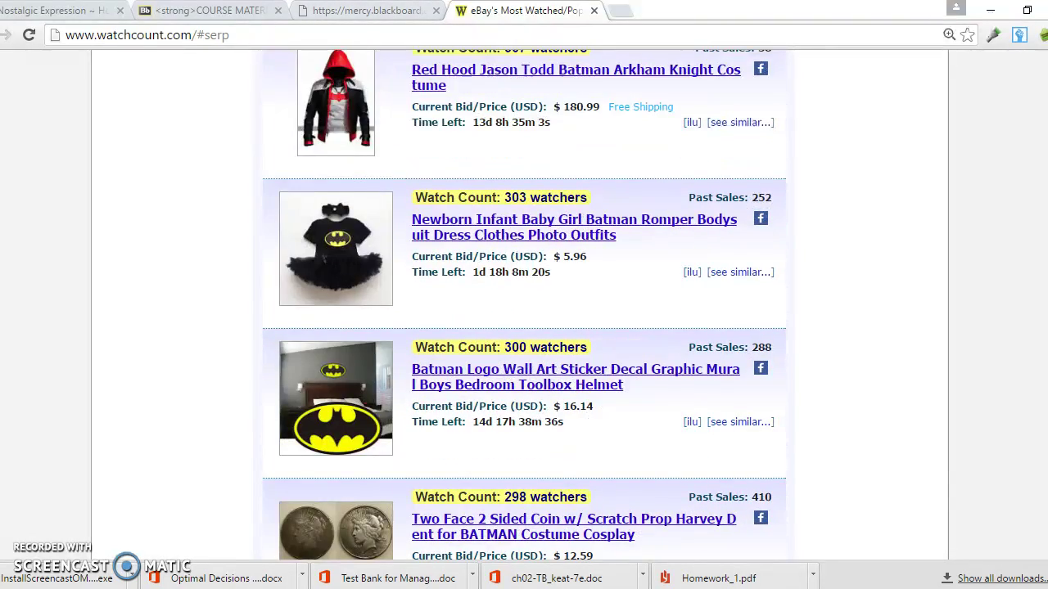
scroll(524, 305, "up", 10)
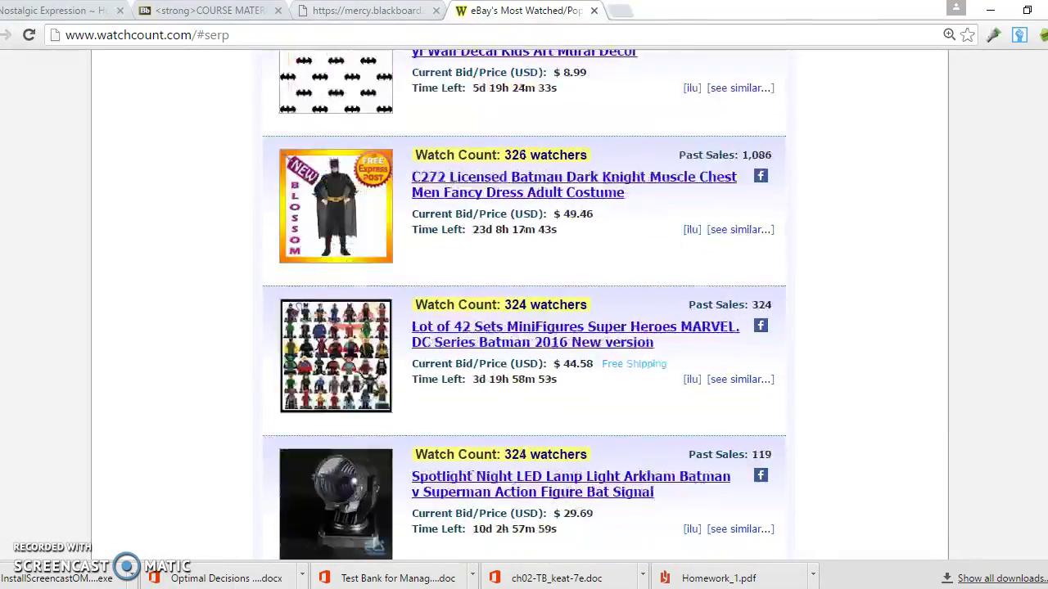
scroll(524, 305, "up", 3)
scroll(524, 305, "down", 20)
scroll(524, 306, "down", 20)
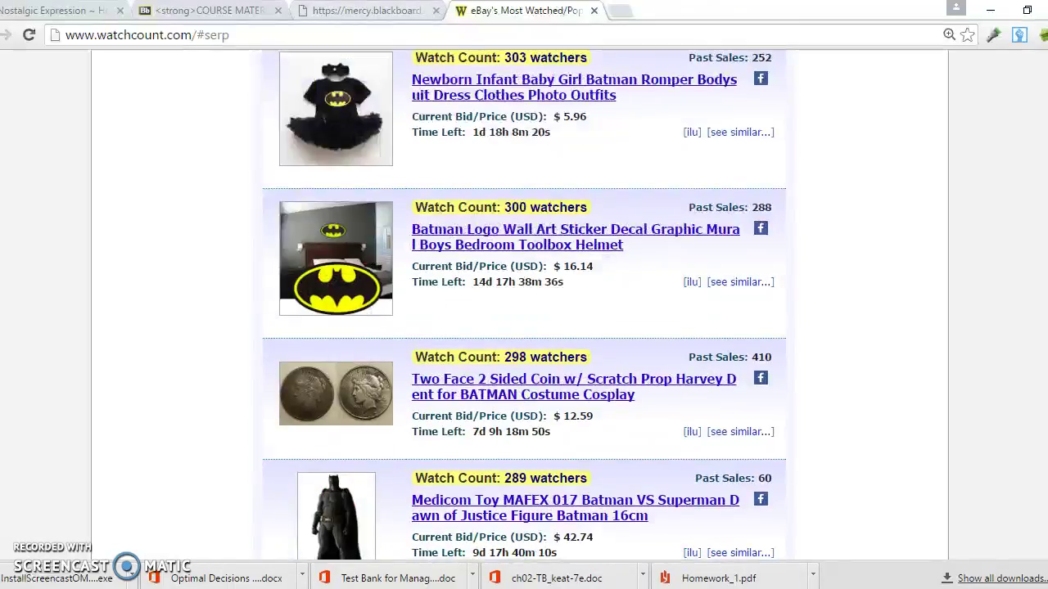
scroll(524, 305, "down", 5)
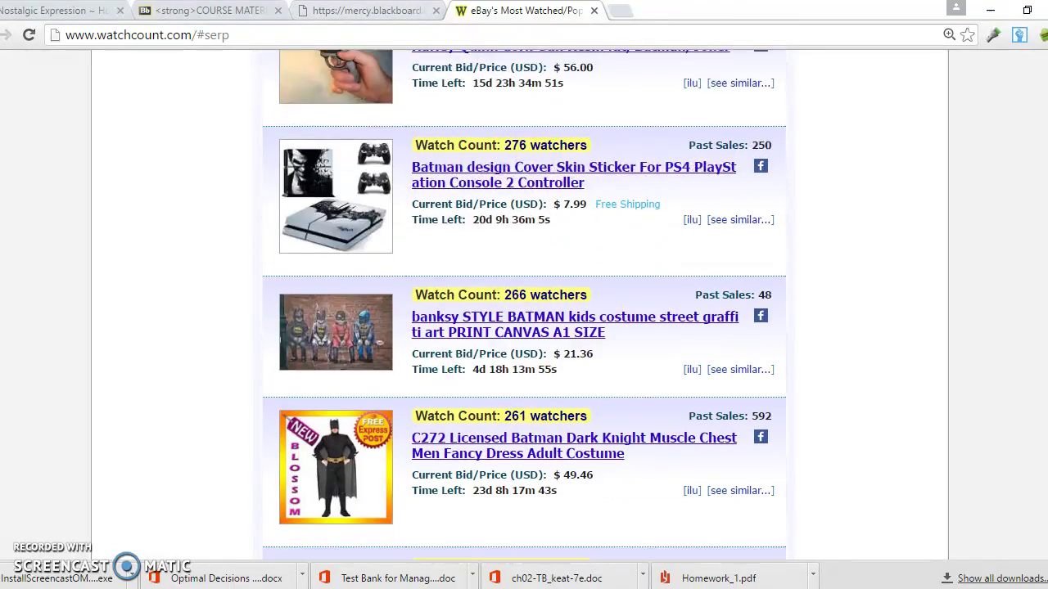
scroll(524, 305, "down", 10)
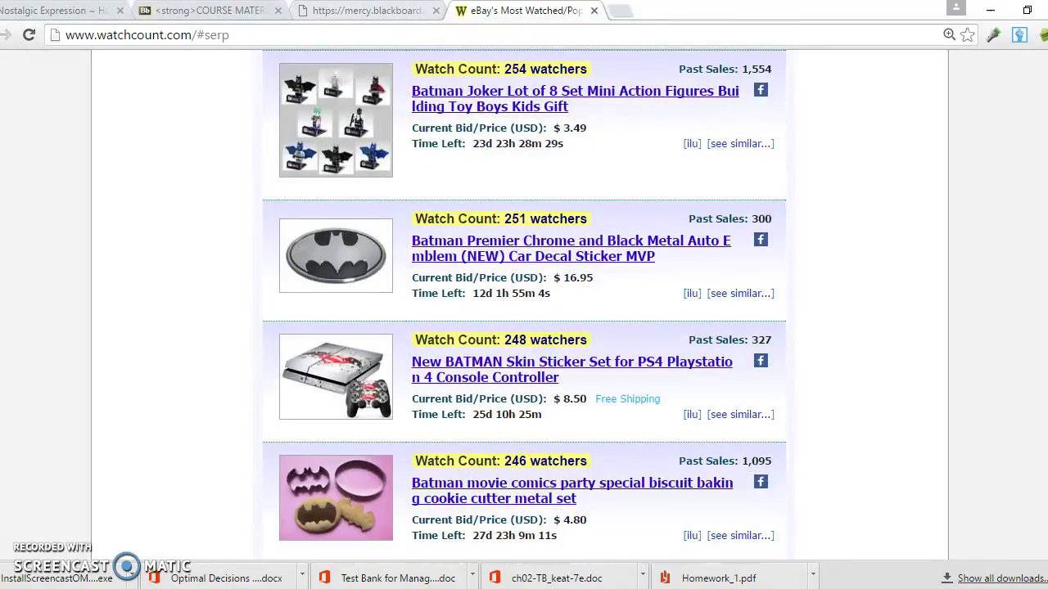
scroll(524, 305, "up", 4)
scroll(524, 306, "down", 1)
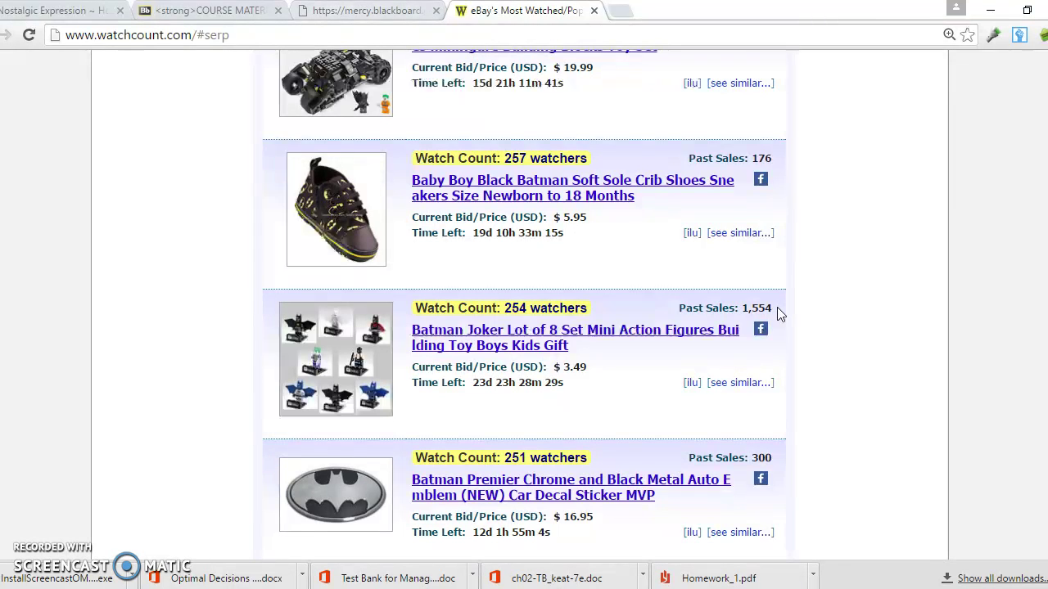
Open the 'Batman Joker Lot of 8 Set Mini Action Figures' eBay listing and scroll through it
left_click(481, 349)
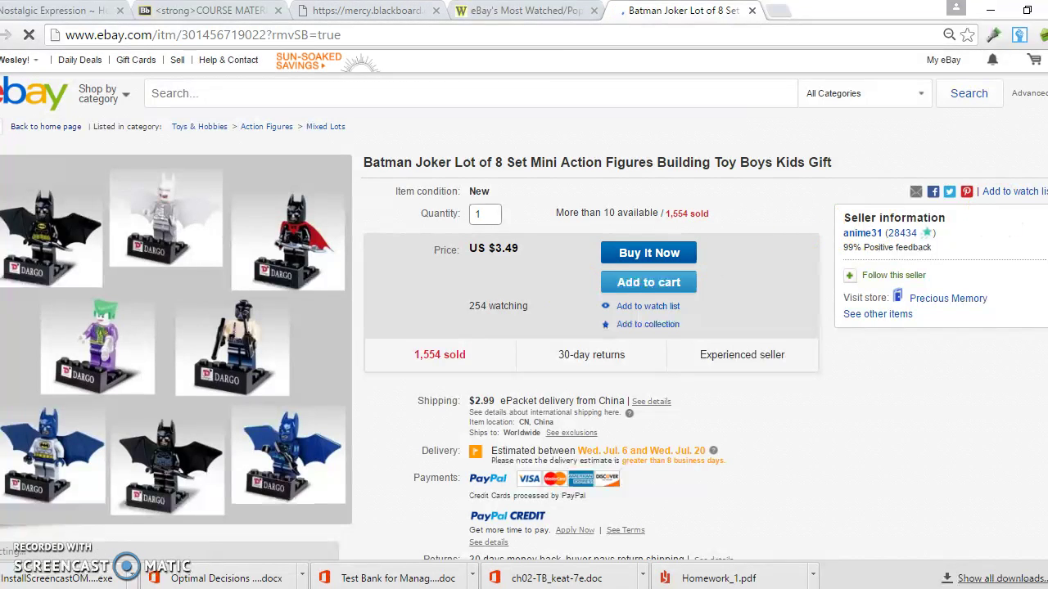
scroll(523, 303, "down", 2)
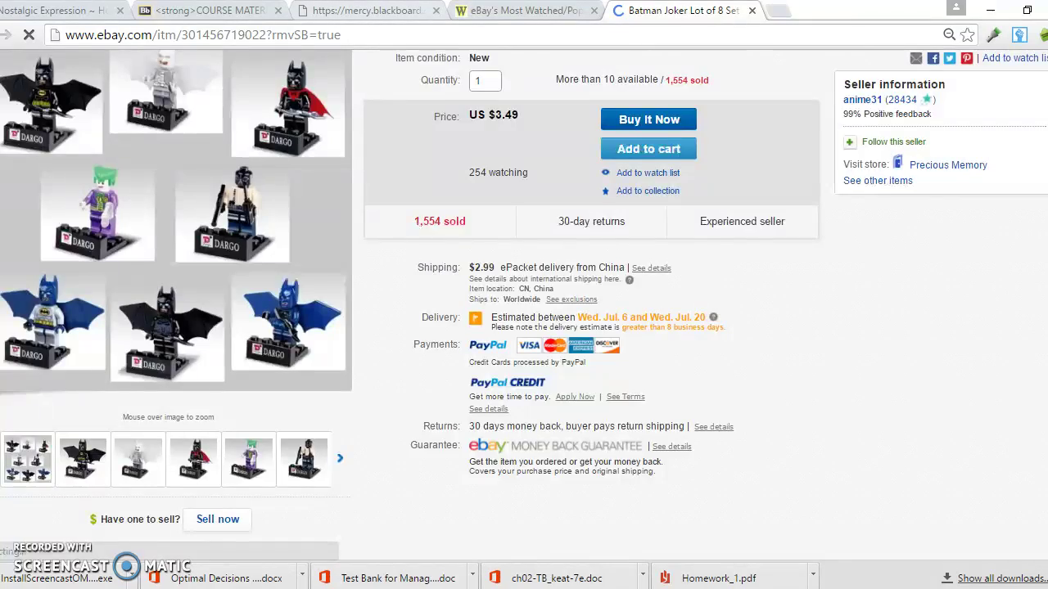
scroll(524, 303, "down", 5)
scroll(524, 303, "up", 5)
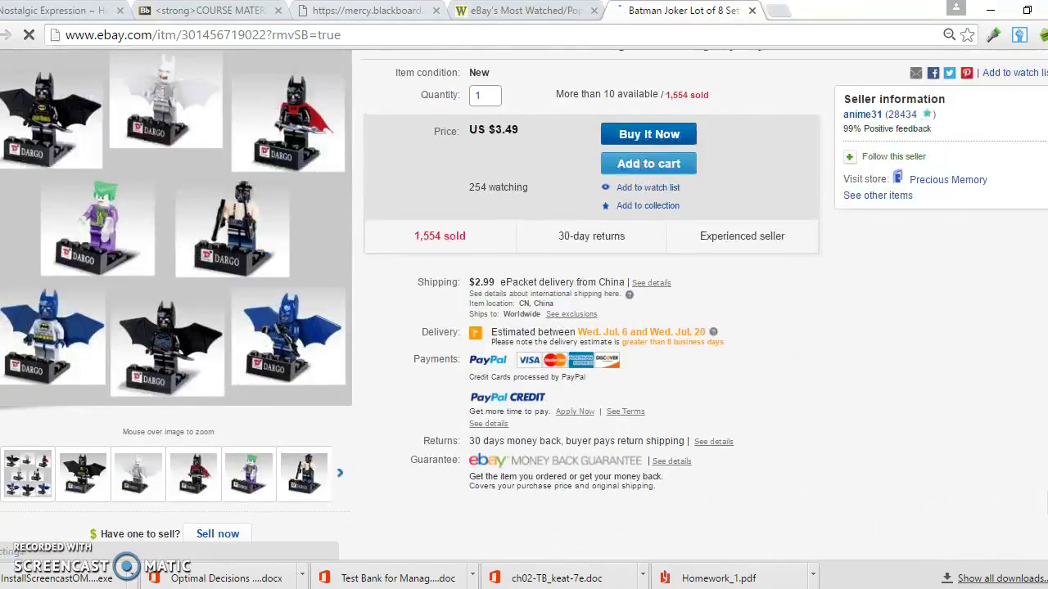
scroll(524, 303, "up", 2)
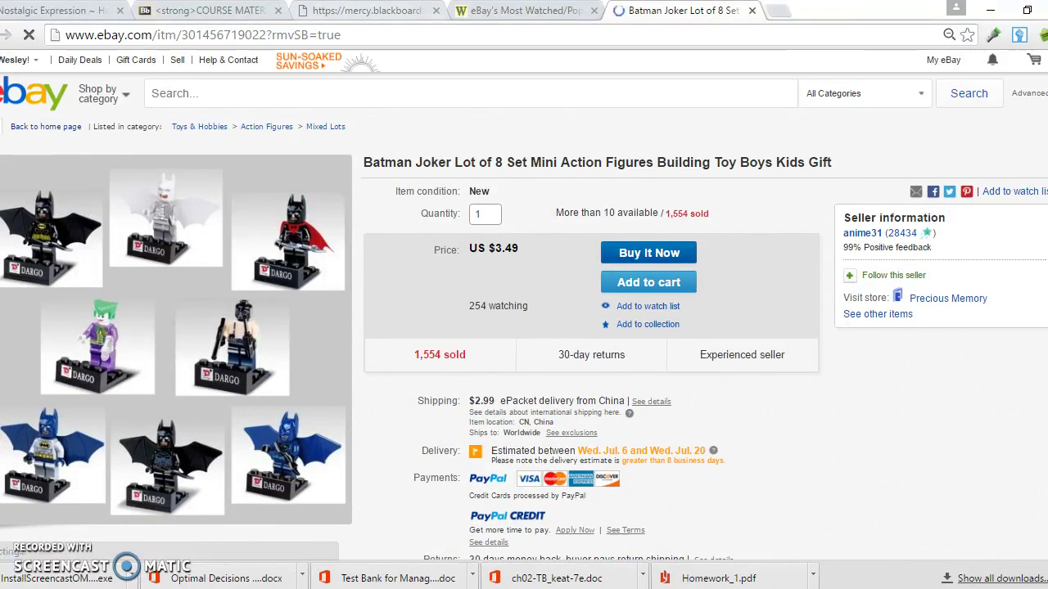